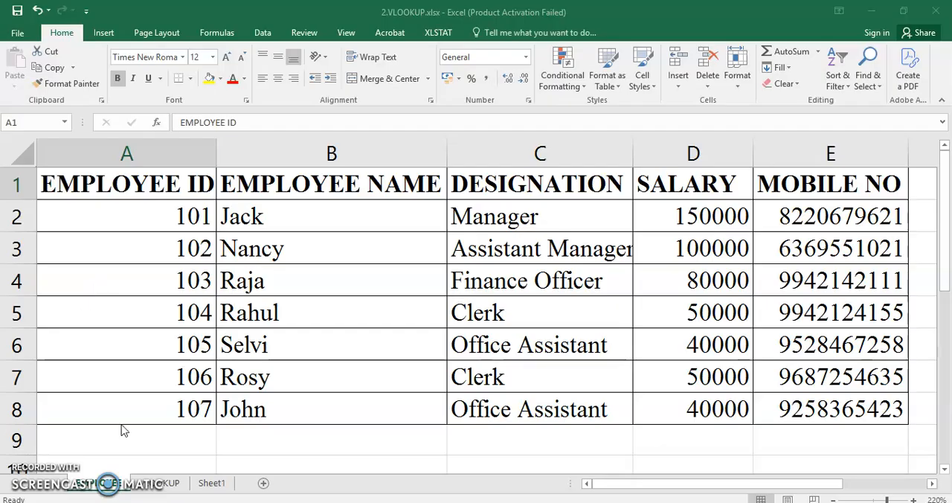
- Review the VLOOKUP sheet's lookup cell and result table against the employee records on the EMPLOYEE sheet
left_click(154, 484)
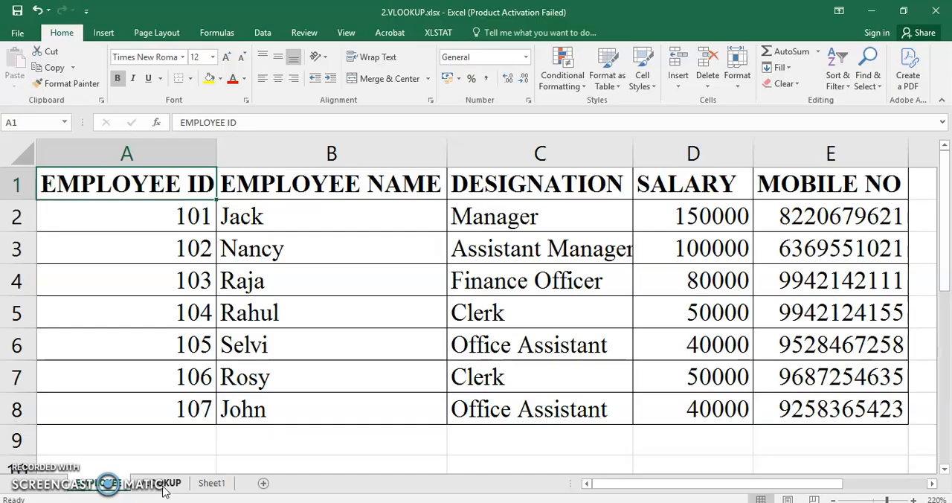
left_click(164, 485)
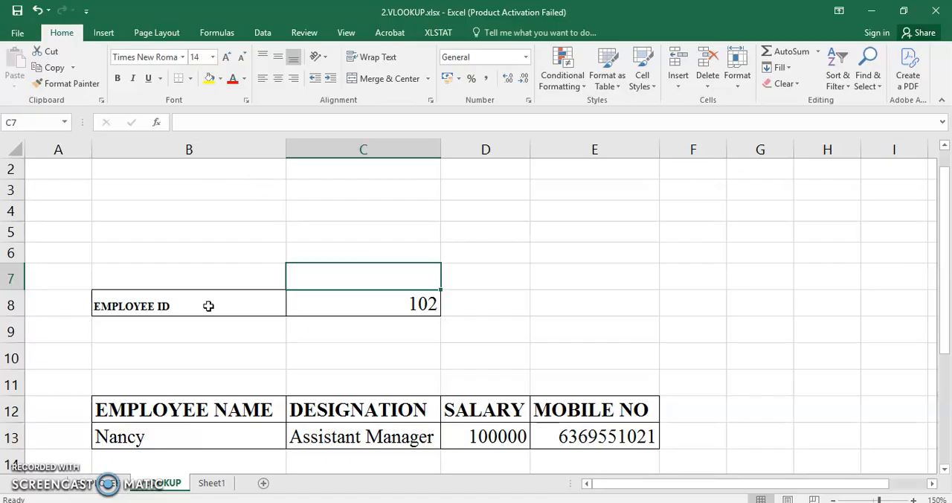
left_click(343, 302)
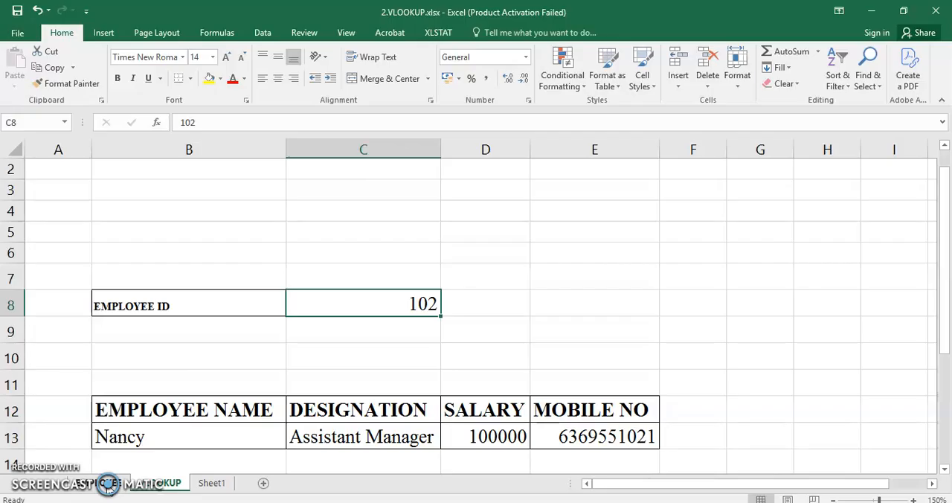
left_click(108, 484)
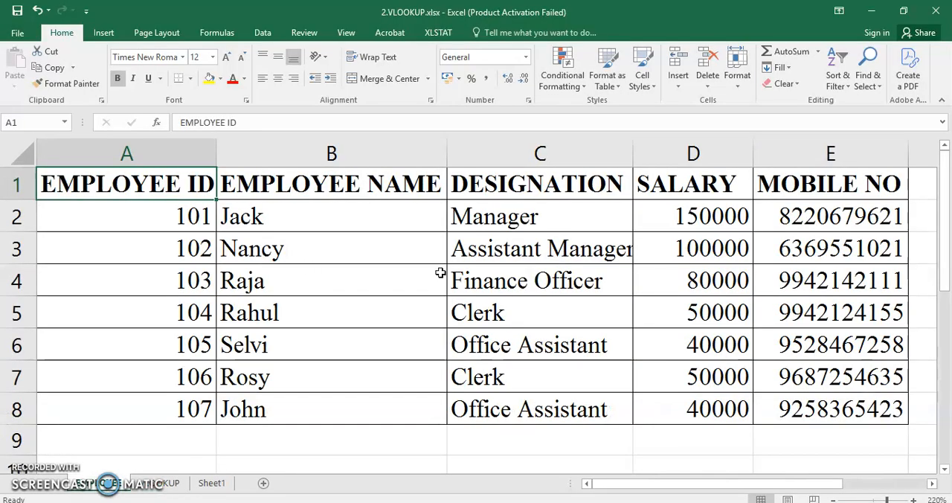
left_click(168, 483)
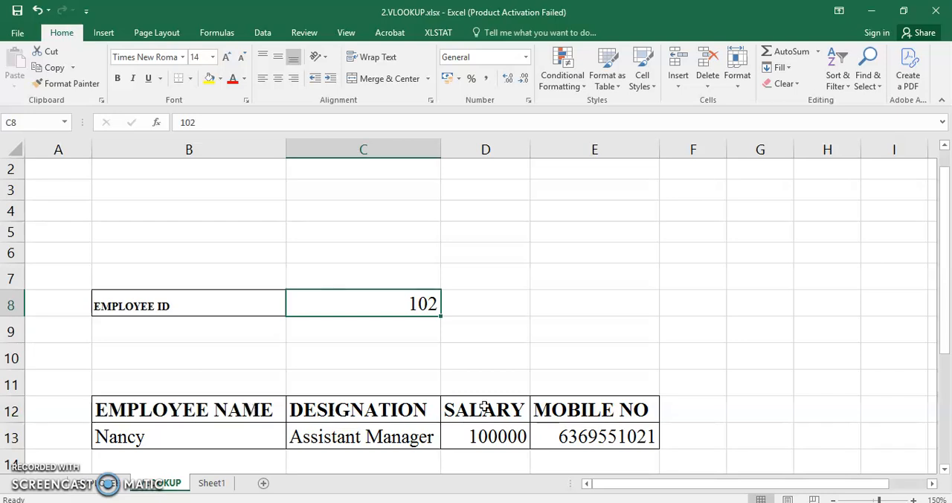
- Start replacing the formula in B13, under EMPLOYEE NAME, with a VLOOKUP that uses $C$8 as the lookup value
left_click(202, 435)
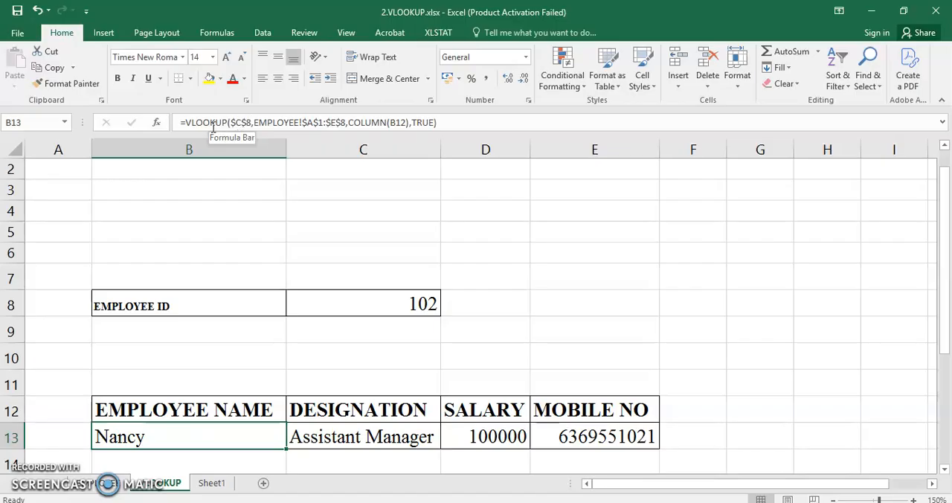
double_click(179, 431)
type("=V")
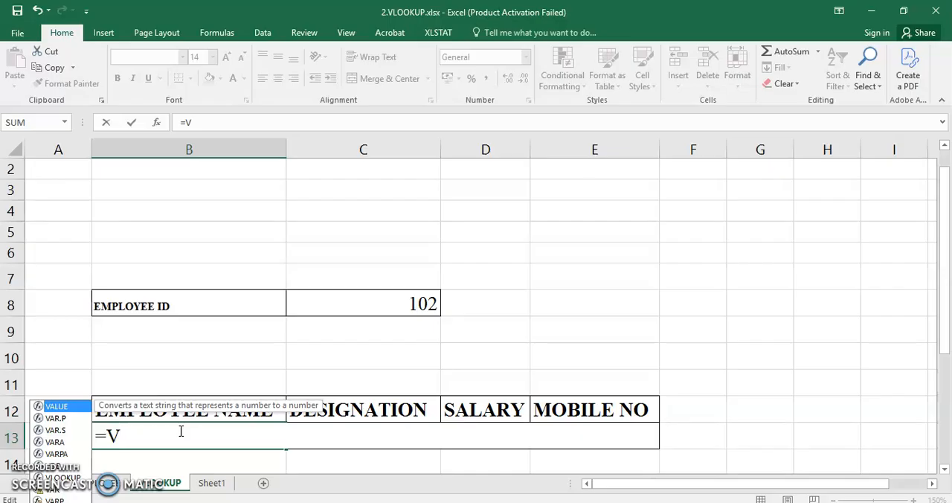
type("l")
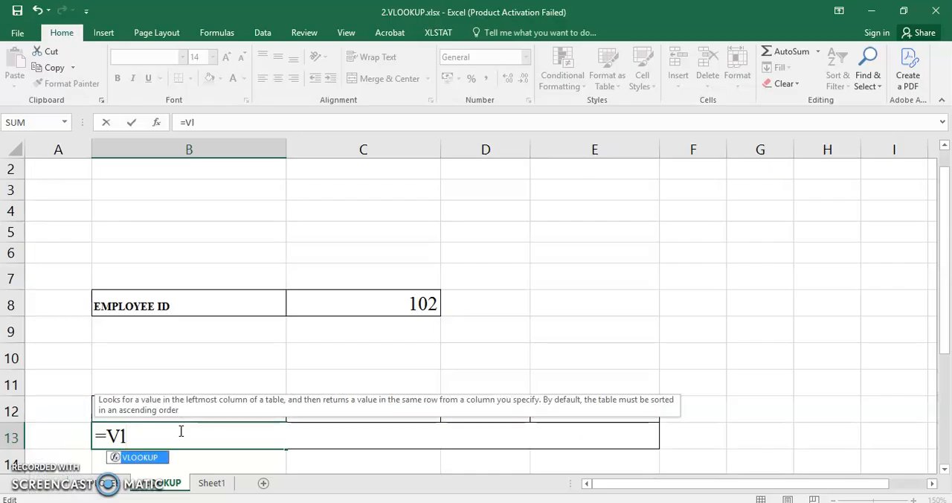
double_click(141, 458)
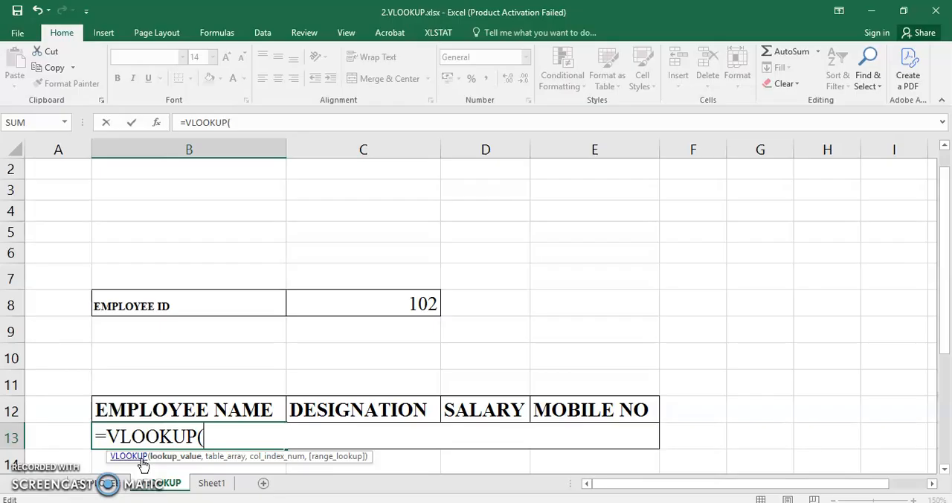
type("$")
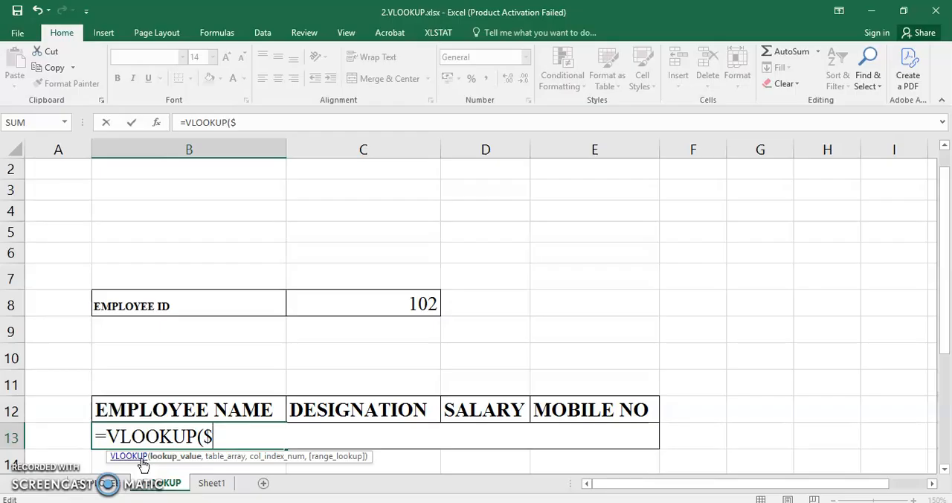
type("C$8")
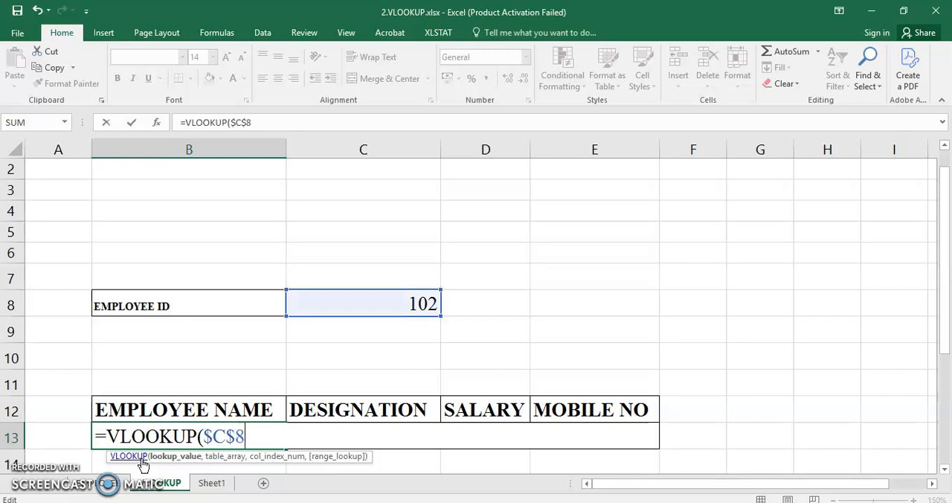
type(",")
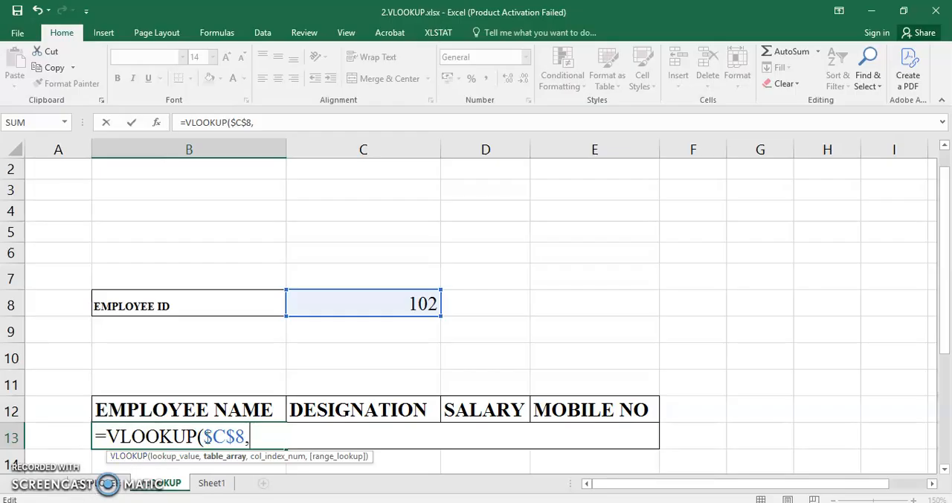
- Begin the VLOOKUP's table array argument with the sheet reference EMPLOYEE!
type("E")
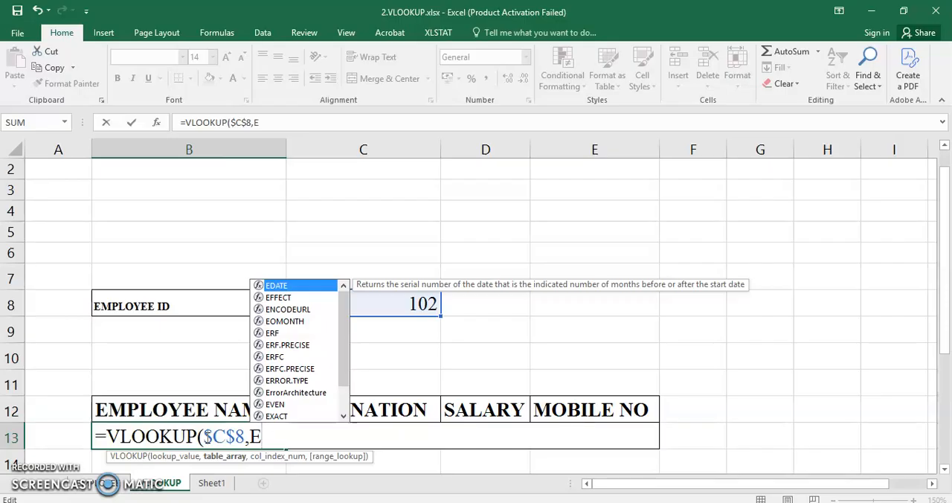
type("m")
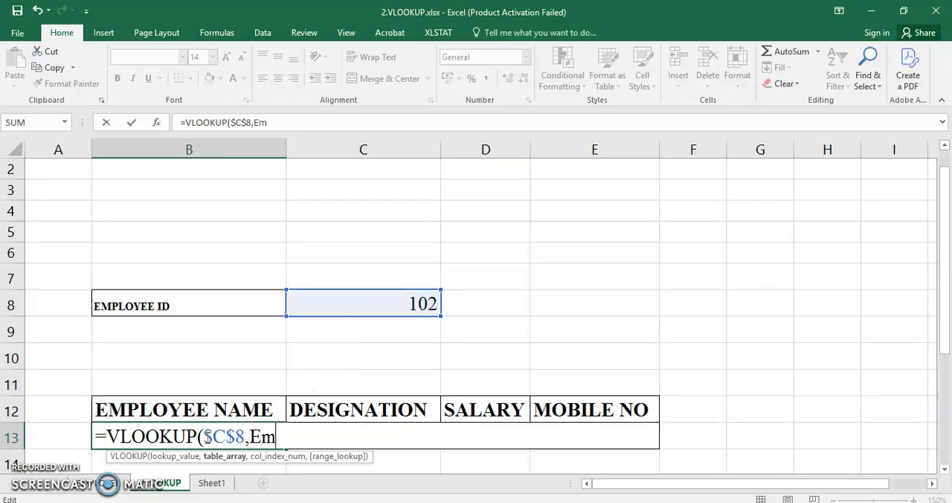
key("BackSpace")
type("MPO")
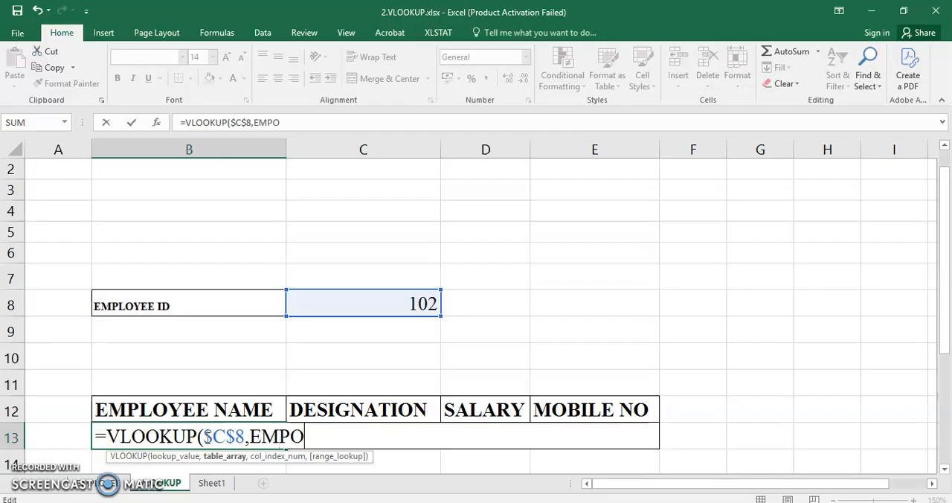
key("BackSpace")
type("LOYEE")
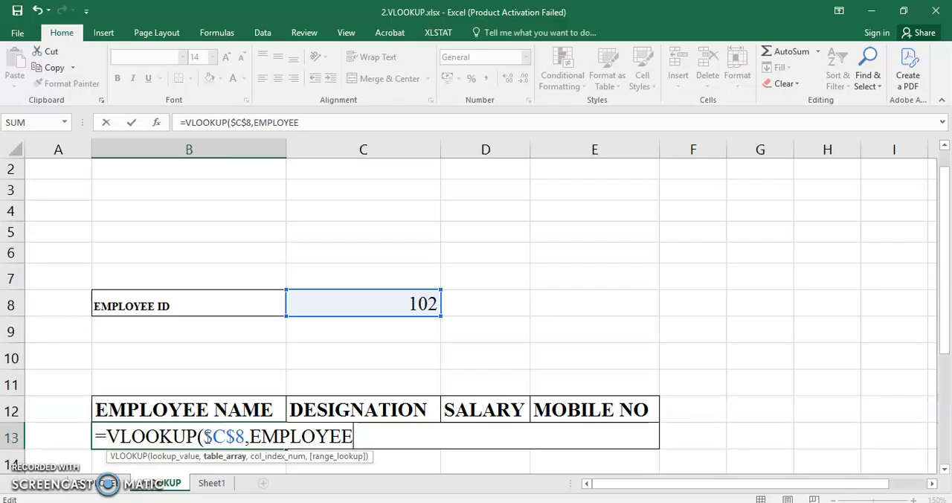
type("!")
- Complete the table array on the EMPLOYEE sheet with the absolute range $A$1:$E$8
type("$")
type("a")
key("BackSpace")
type("A$")
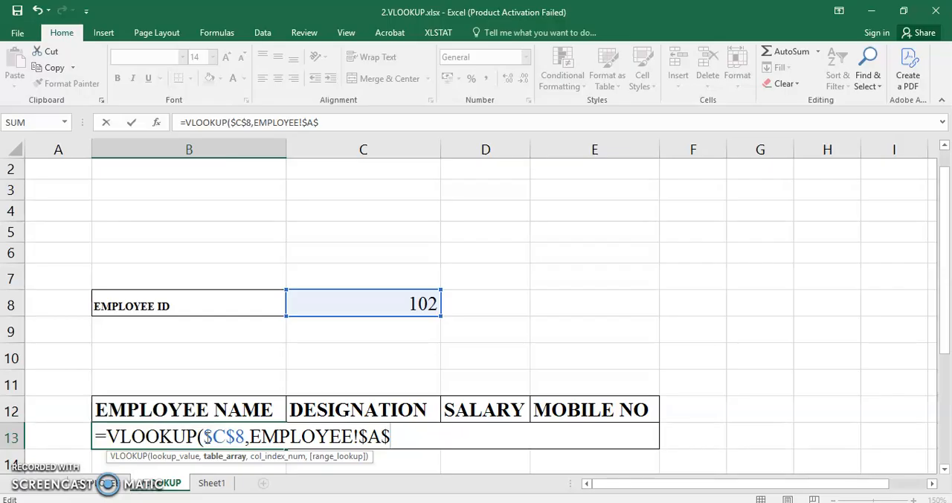
type("1:")
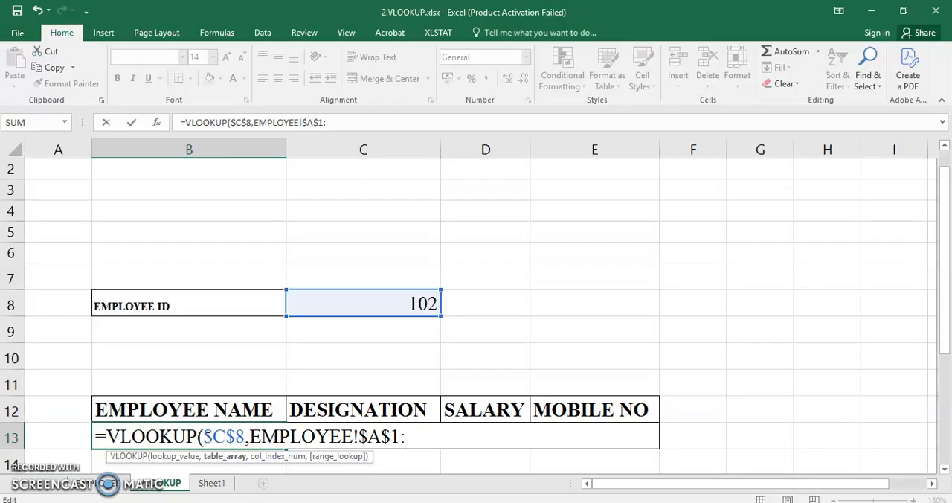
type("$")
type("e")
key("BackSpace")
type("E")
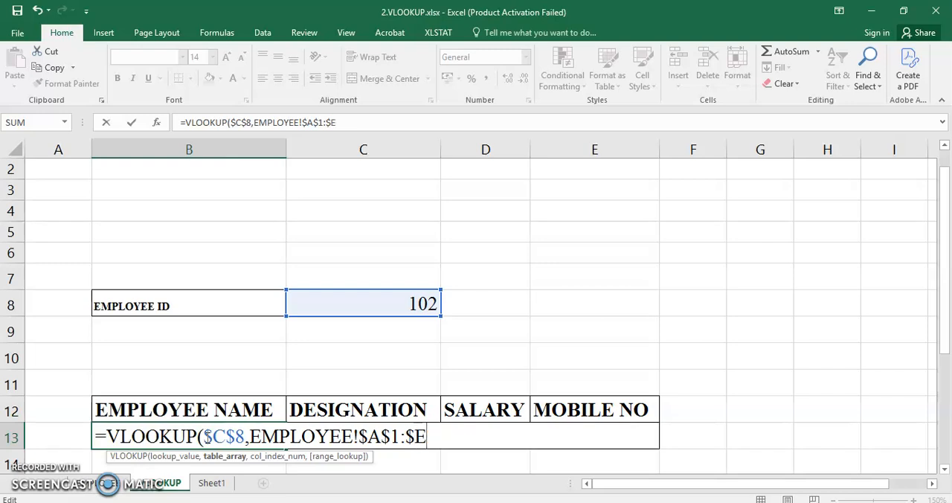
type("&")
key("BackSpace")
type("$8")
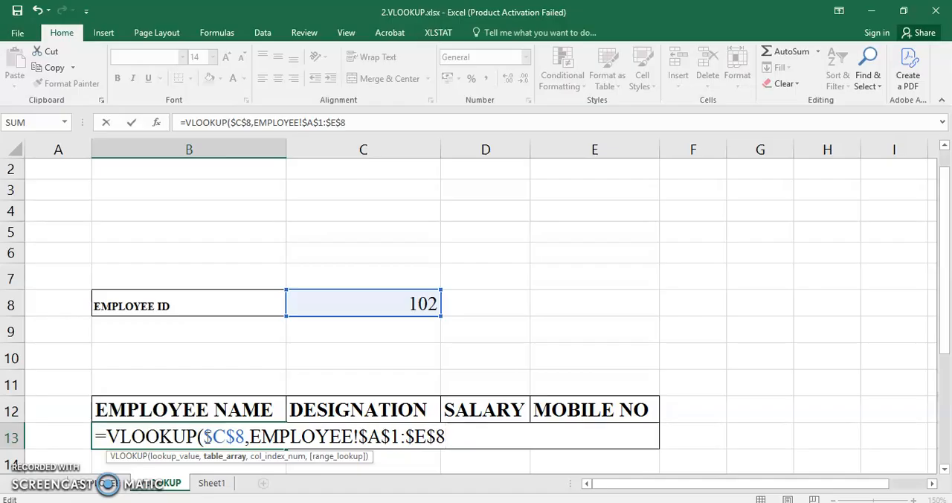
type(",")
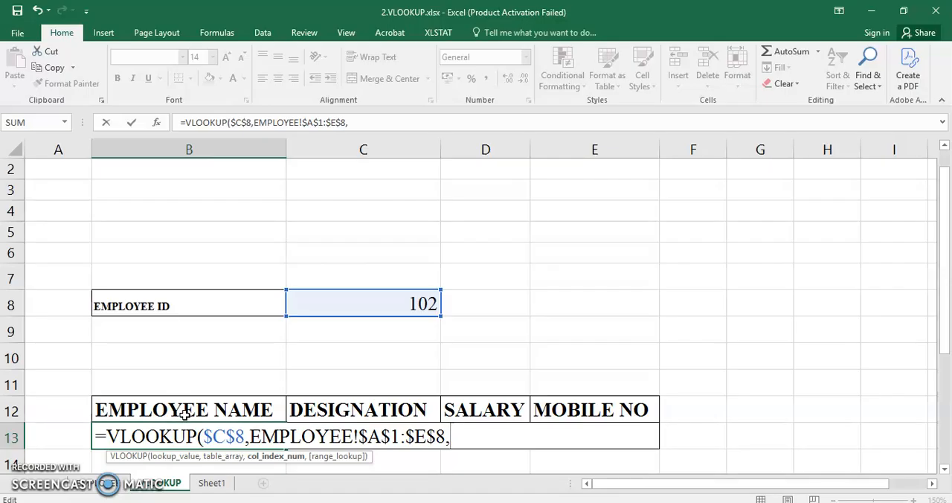
- Set the VLOOKUP's column index argument to COLUMN(B12), referencing the EMPLOYEE NAME header cell
left_click(184, 415)
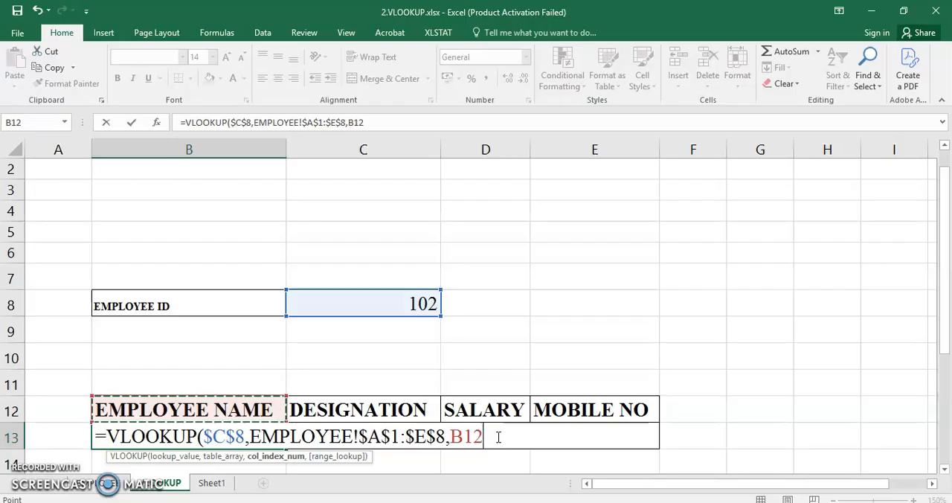
left_click(452, 436)
type("c")
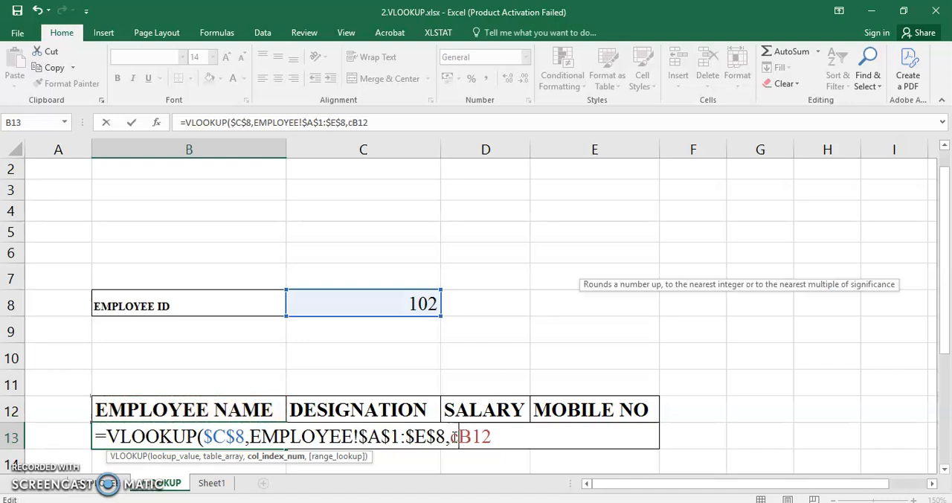
type("ol")
key("BackSpace")
key("BackSpace")
key("BackSpace")
type("COLO")
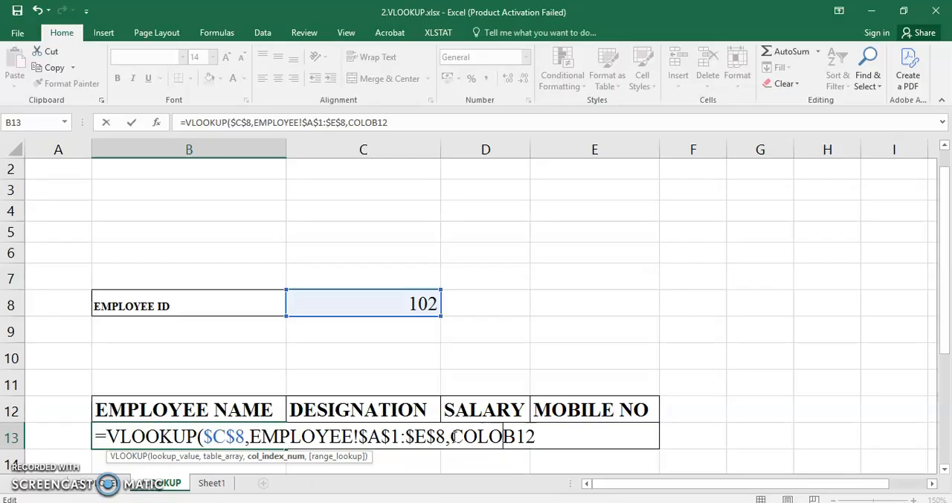
key("BackSpace")
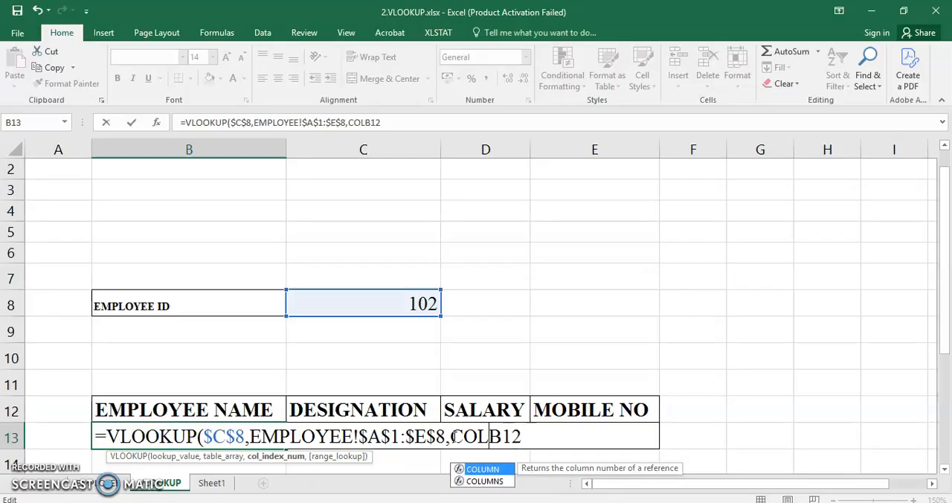
double_click(483, 469)
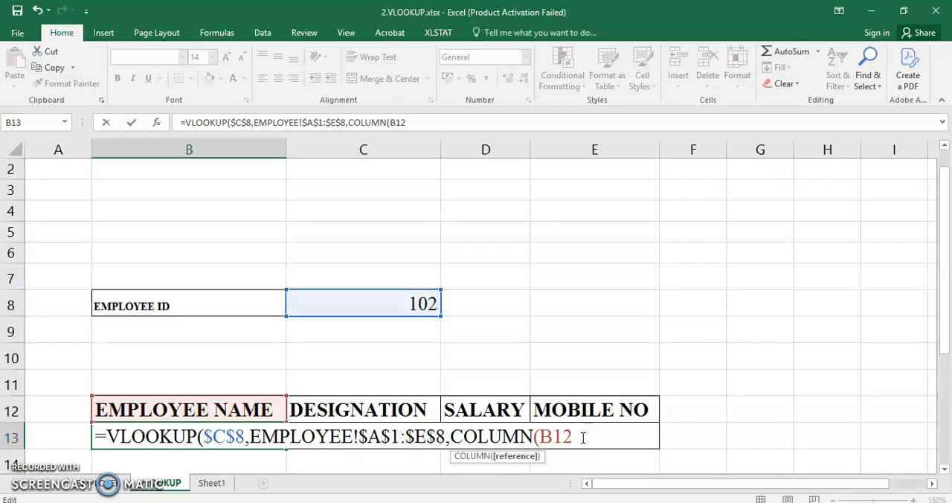
type(")")
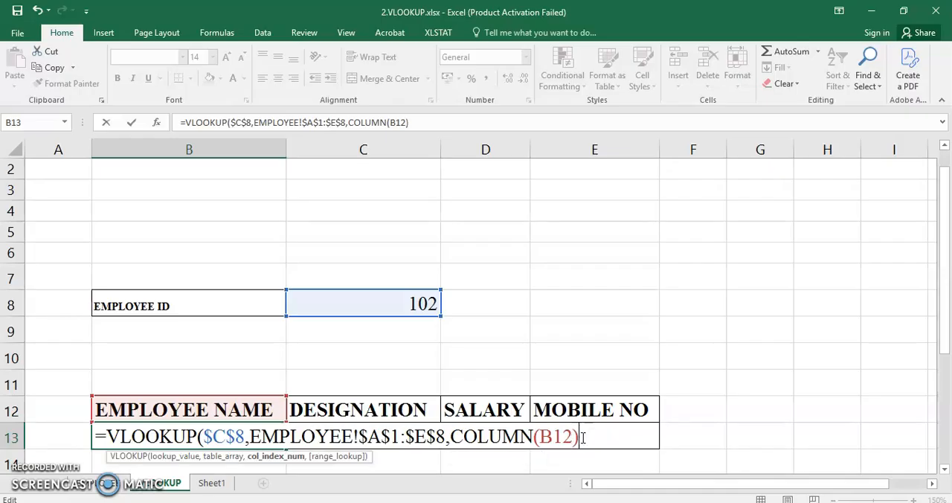
type(",")
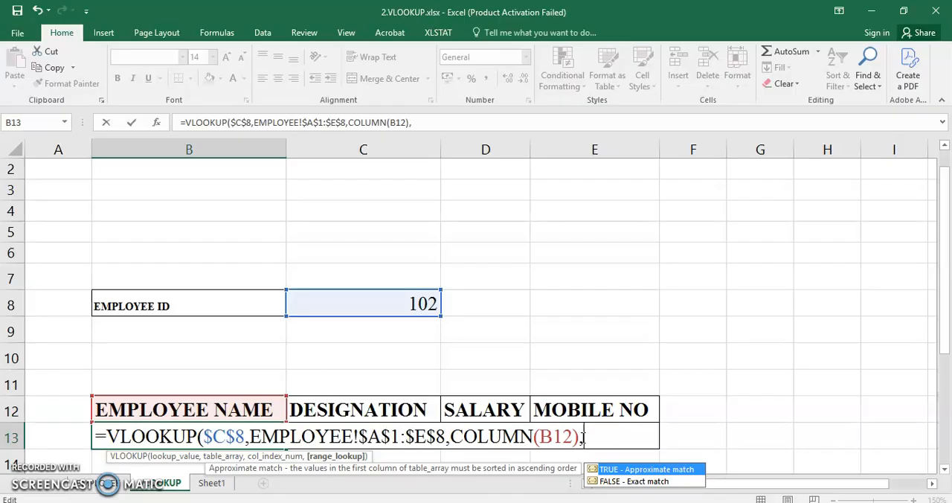
type("t")
- Set the range lookup argument to TRUE for approximate match and commit the VLOOKUP formula in B13
double_click(608, 470)
type(")")
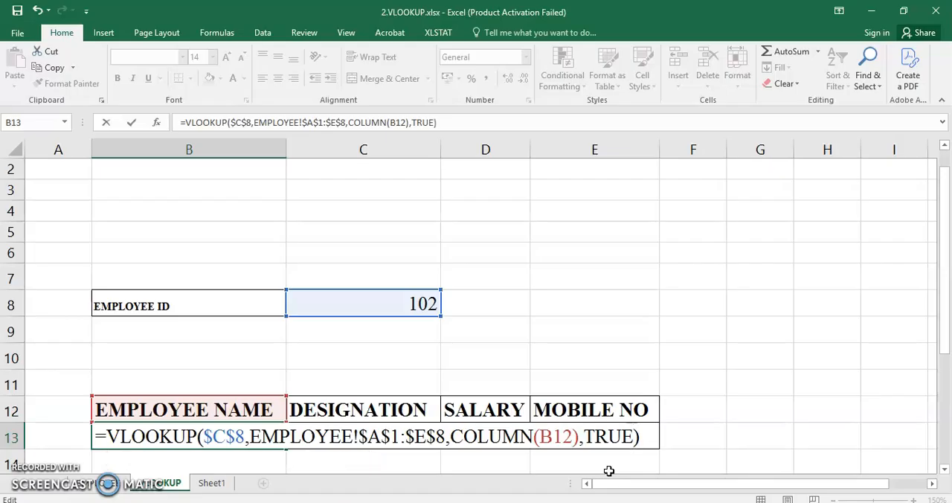
key("Return")
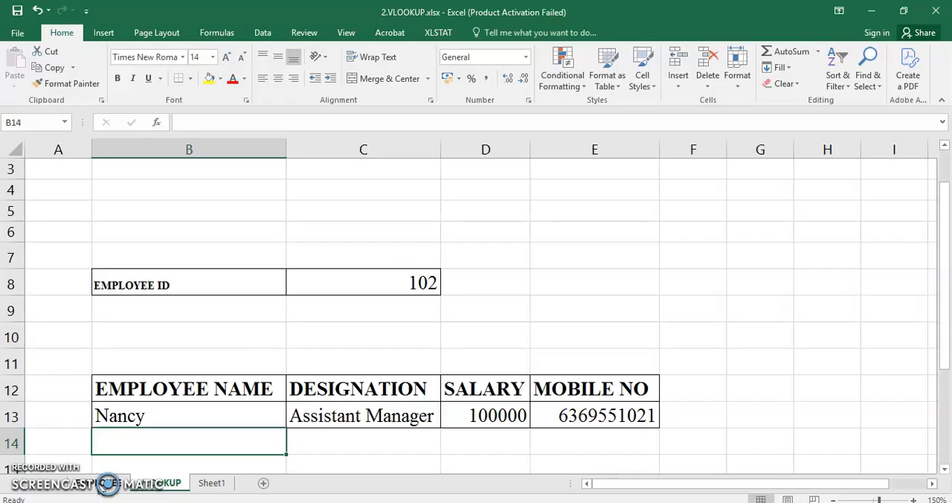
- Test the lookup by entering in C8 of the VLOOKUP sheet the employee ID from row 6 of the EMPLOYEE sheet
left_click(104, 483)
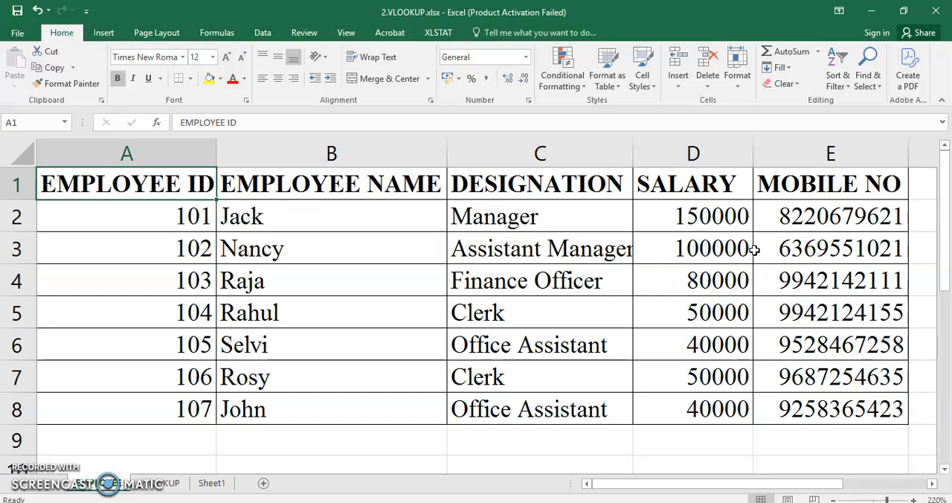
left_click(158, 483)
left_click(381, 277)
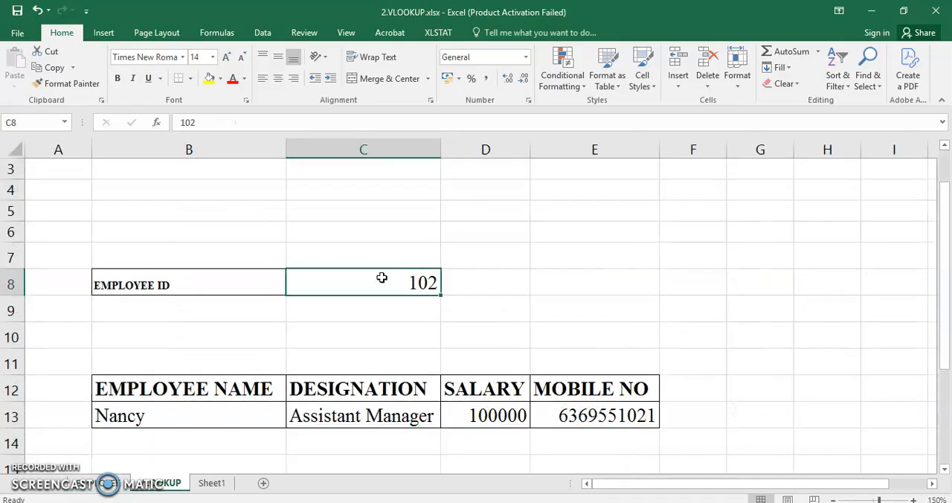
type("05")
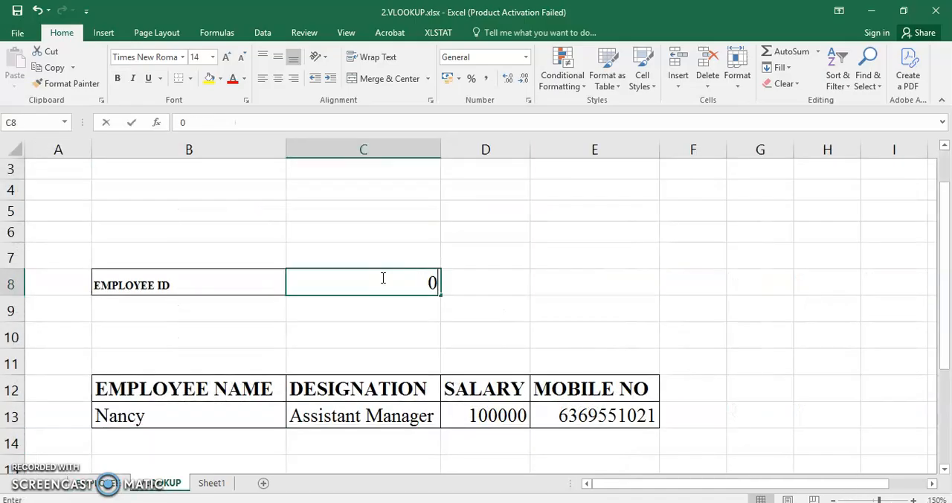
key("BackSpace")
key("BackSpace")
type("105")
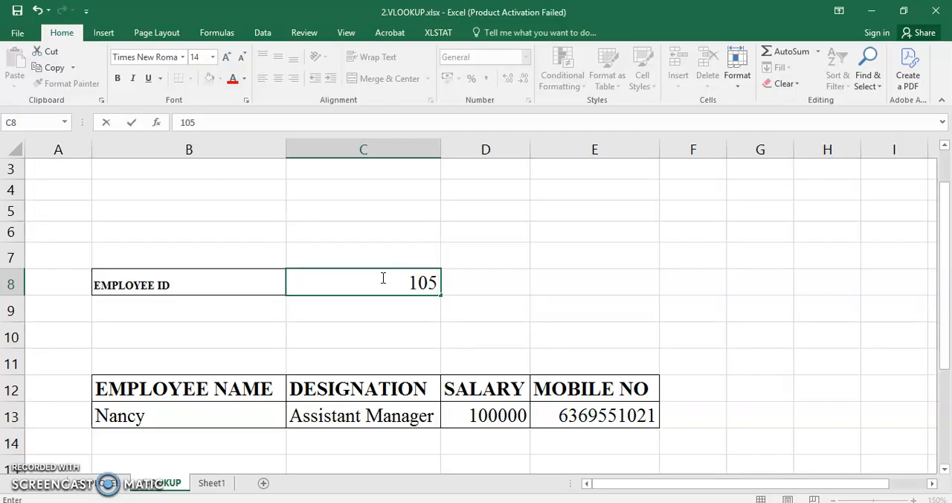
key("Return")
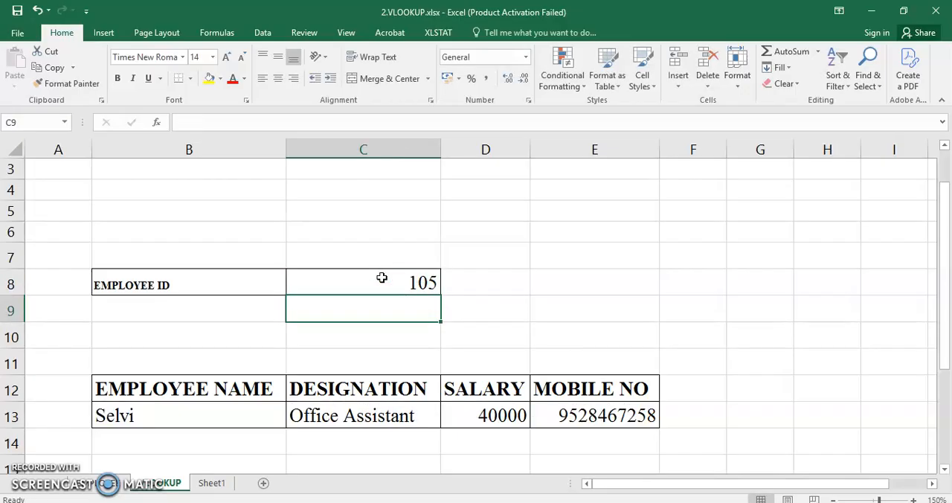
- Change the lookup value in C8 to the first employee's ID, from row 2 of the EMPLOYEE sheet
left_click(381, 278)
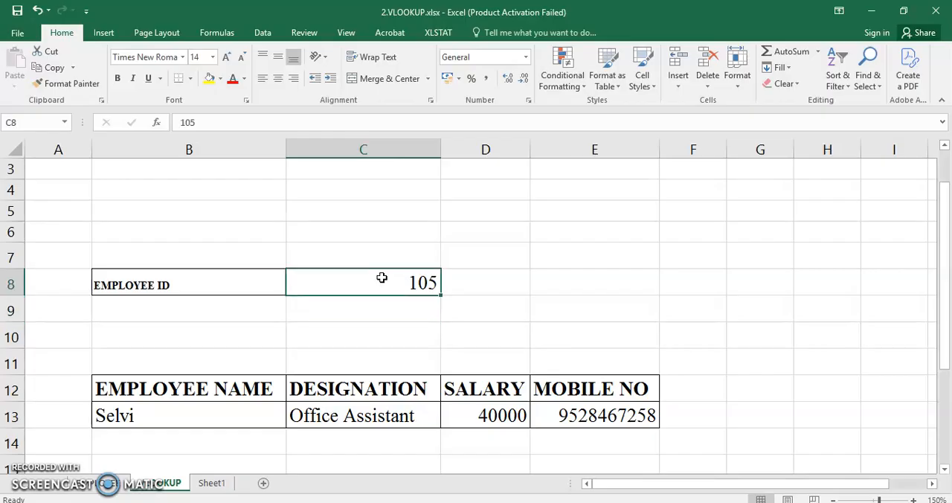
type("101")
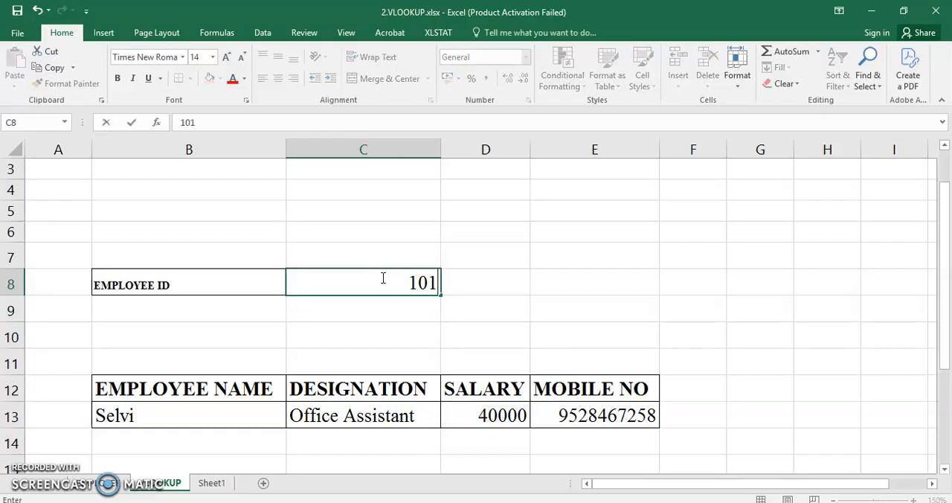
key("Return")
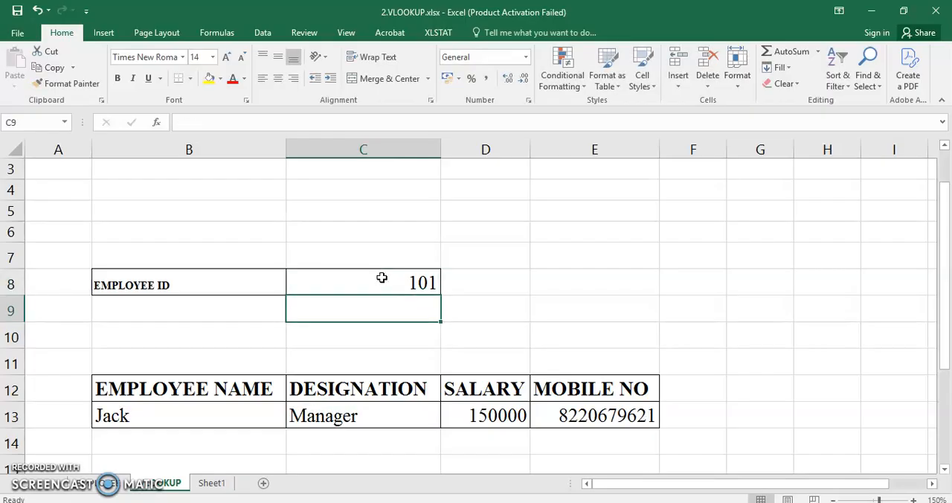